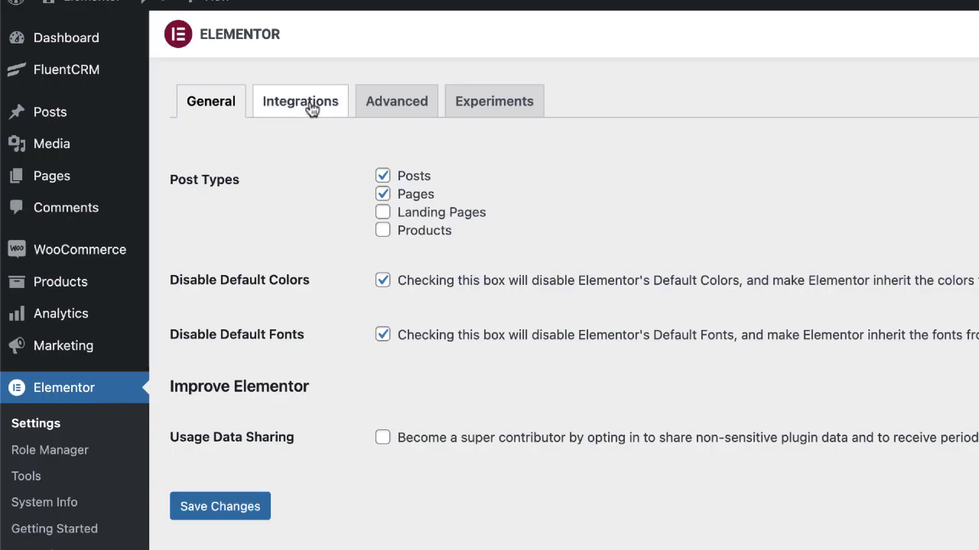
- Look through the Integrations, Advanced and Experiments settings of Elementor, then return to the General settings
{"action": "left_click", "coordinate": [312, 108]}
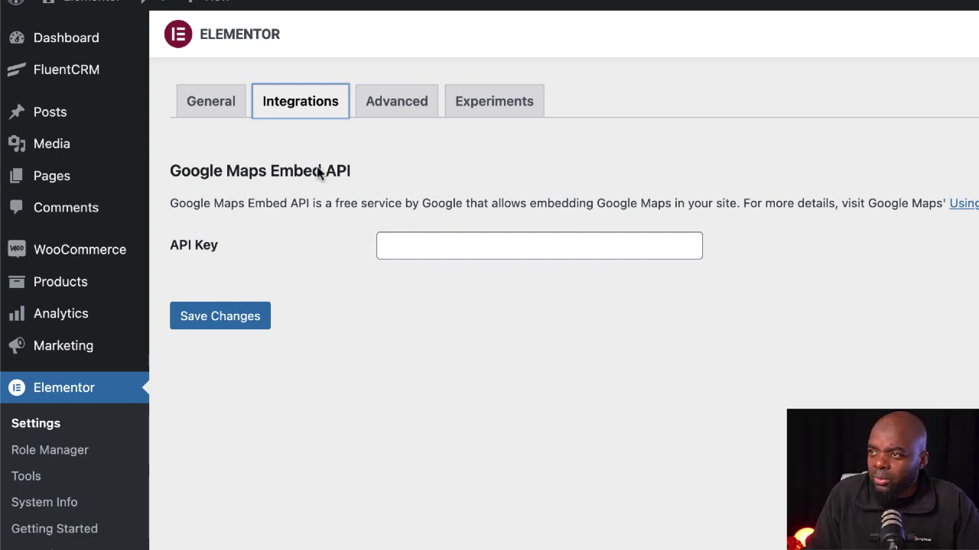
{"action": "left_click", "coordinate": [400, 104]}
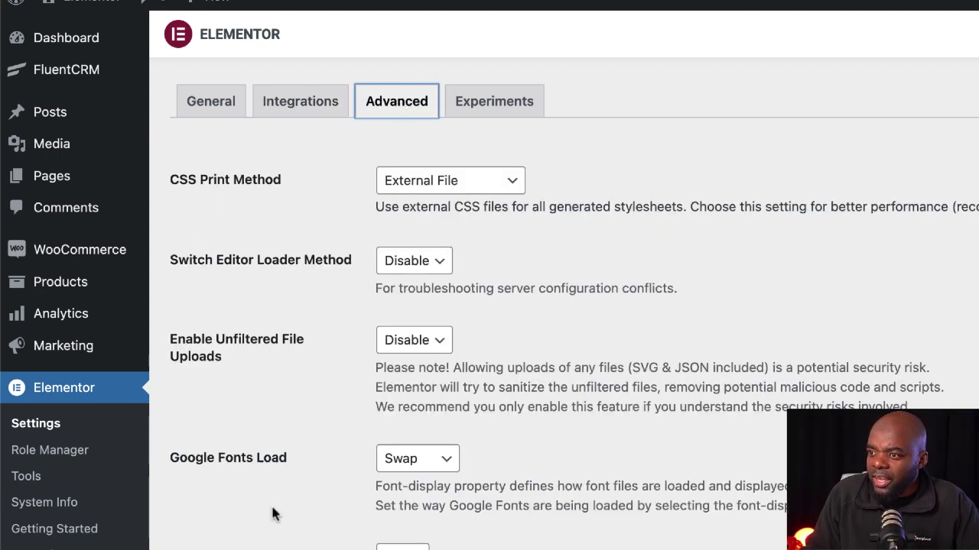
{"action": "scroll", "coordinate": [272, 514], "scroll_direction": "down", "scroll_amount": 2}
{"action": "scroll", "coordinate": [272, 514], "scroll_direction": "up", "scroll_amount": 2}
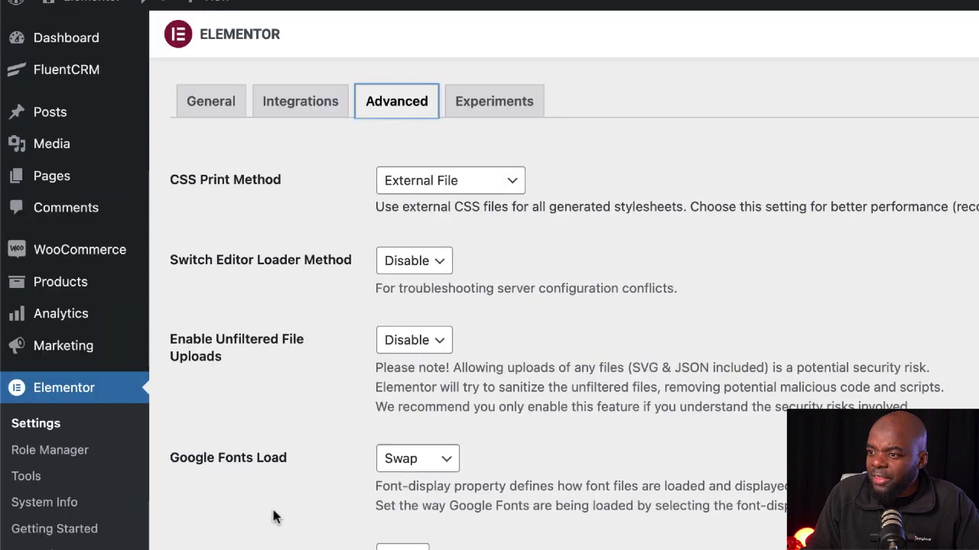
{"action": "left_click", "coordinate": [505, 105]}
{"action": "left_click", "coordinate": [229, 110]}
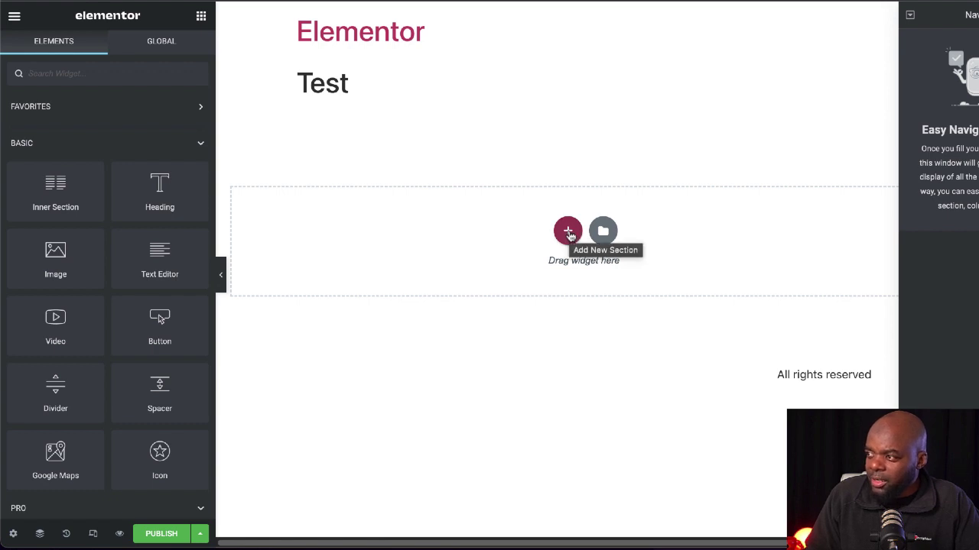
- Add a new section with two equal columns to the page and check its content width options
{"action": "left_click", "coordinate": [567, 232]}
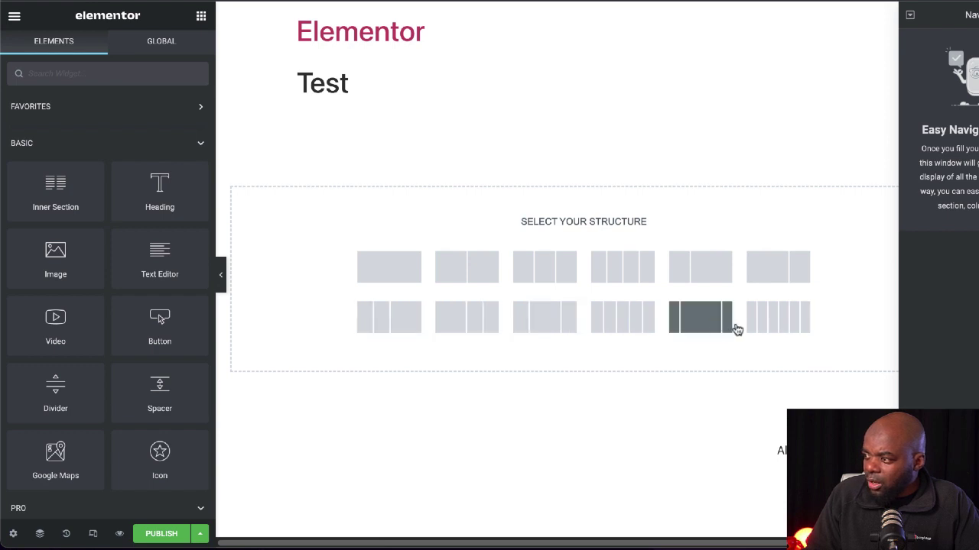
{"action": "left_click", "coordinate": [484, 268]}
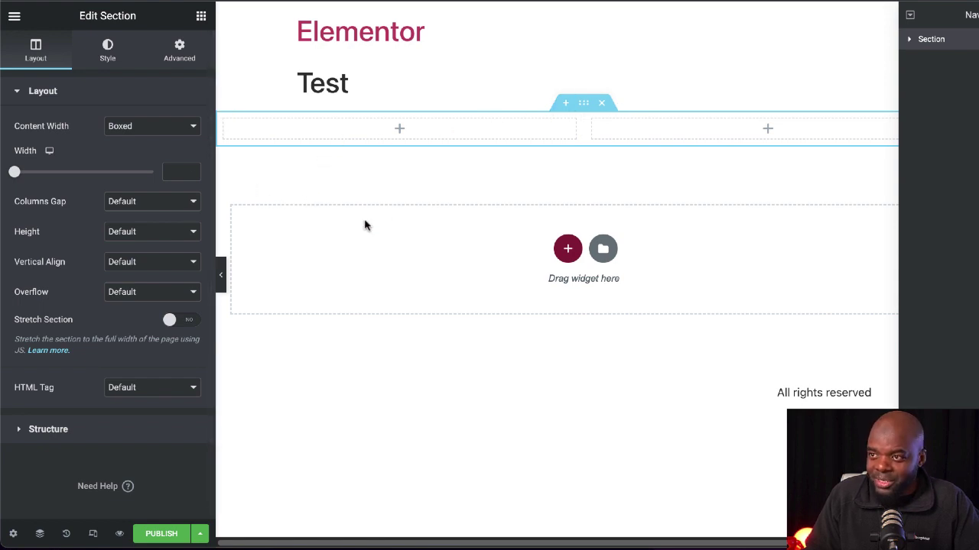
{"action": "left_click", "coordinate": [135, 127]}
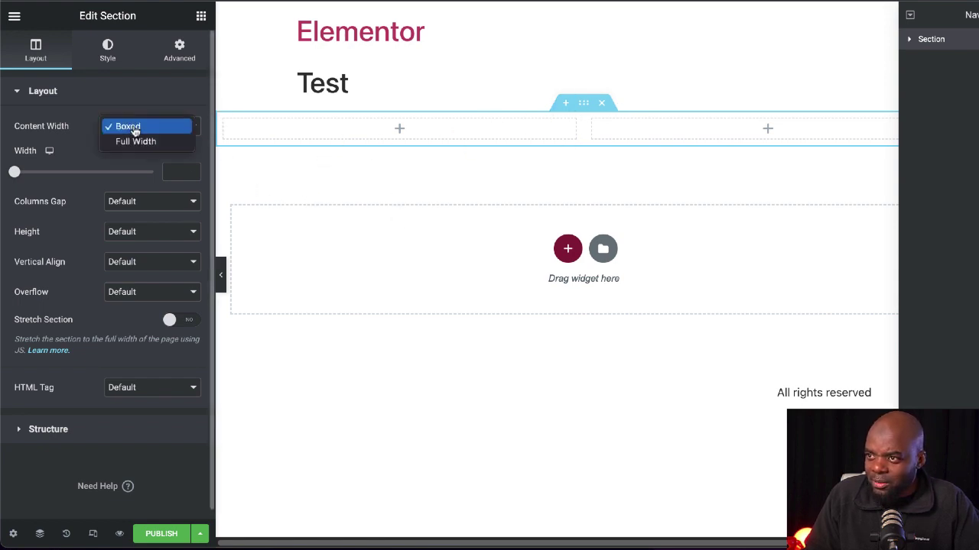
{"action": "left_click", "coordinate": [116, 101]}
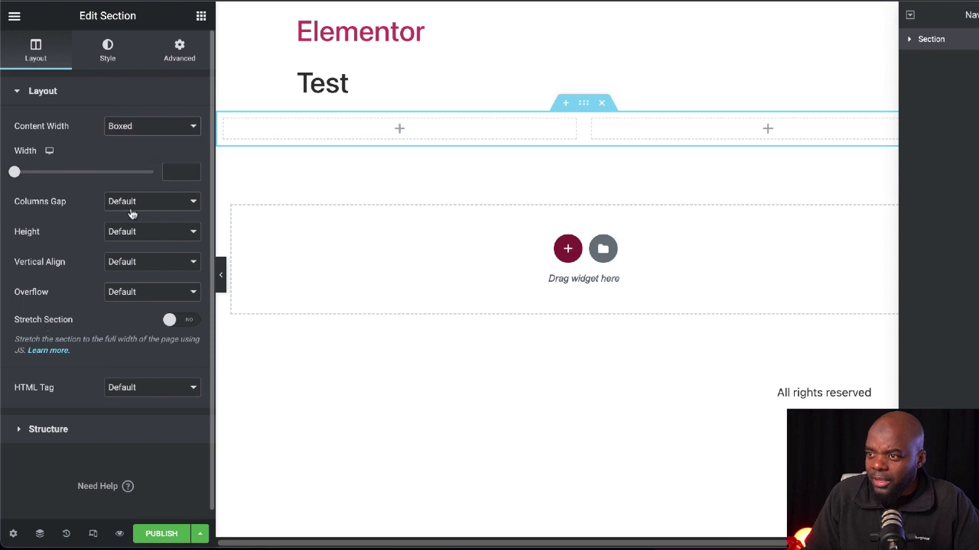
- Place a Heading, a Text Editor and a Button widget one below the other in the section's first column
{"action": "left_click", "coordinate": [202, 16]}
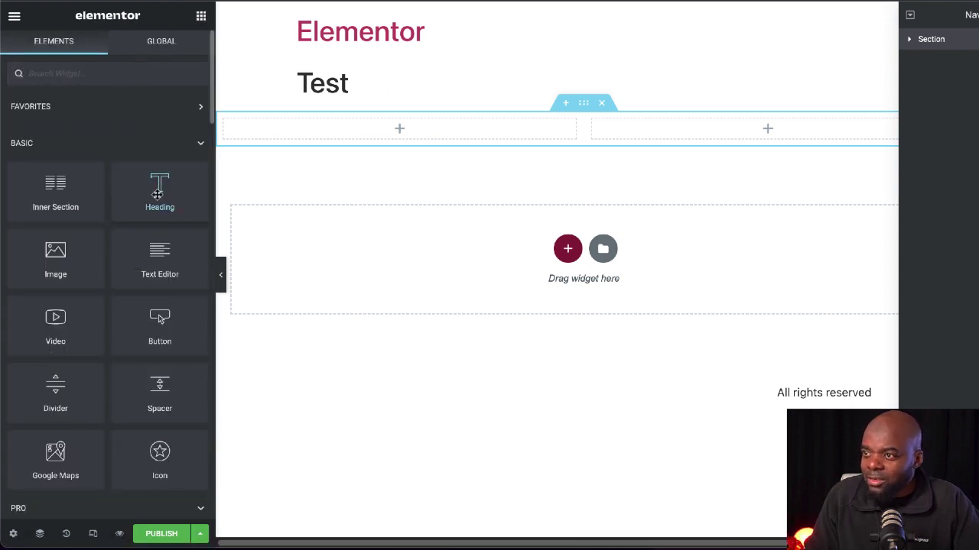
{"action": "left_click_drag", "start_coordinate": [157, 193], "coordinate": [284, 131]}
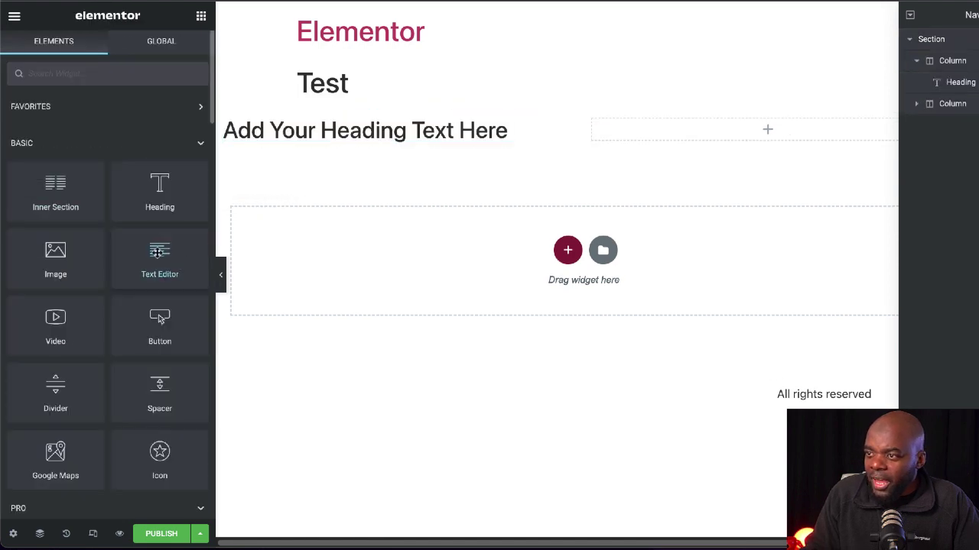
{"action": "left_click_drag", "start_coordinate": [177, 258], "coordinate": [306, 136]}
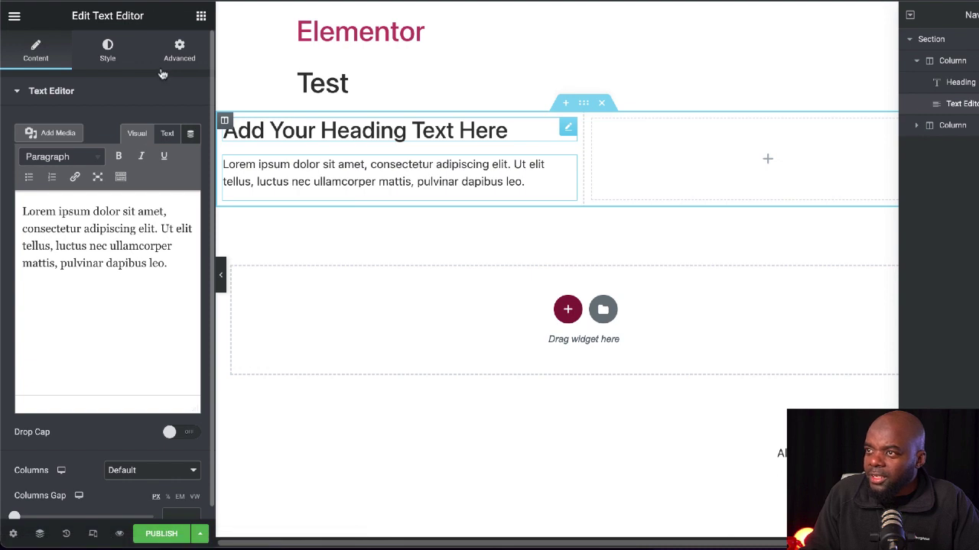
{"action": "left_click", "coordinate": [201, 17]}
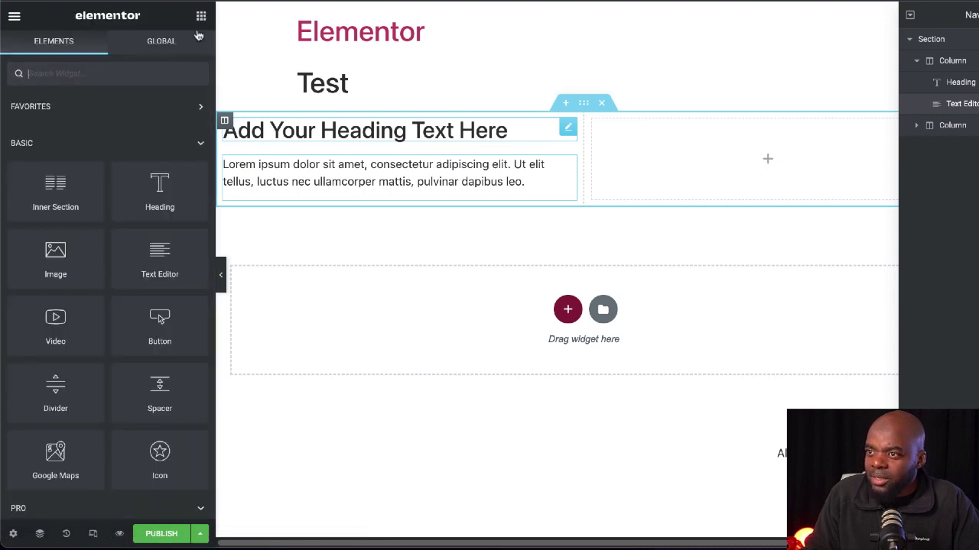
{"action": "left_click_drag", "start_coordinate": [158, 319], "coordinate": [260, 244]}
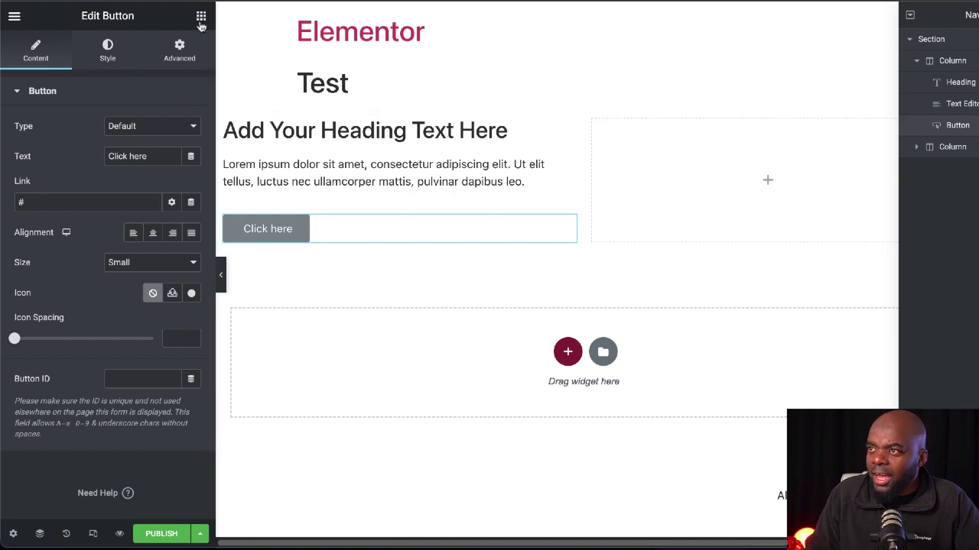
- Add an Image widget with the brown bag photo pexels-ge-yonk-1152077.jpg to the second column and publish the page
{"action": "left_click", "coordinate": [202, 17]}
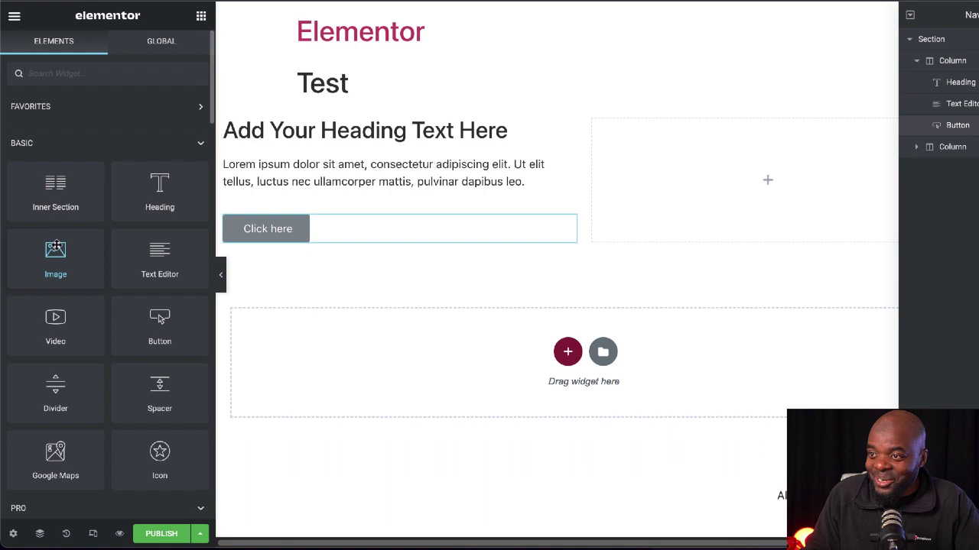
{"action": "left_click_drag", "start_coordinate": [55, 256], "coordinate": [837, 174]}
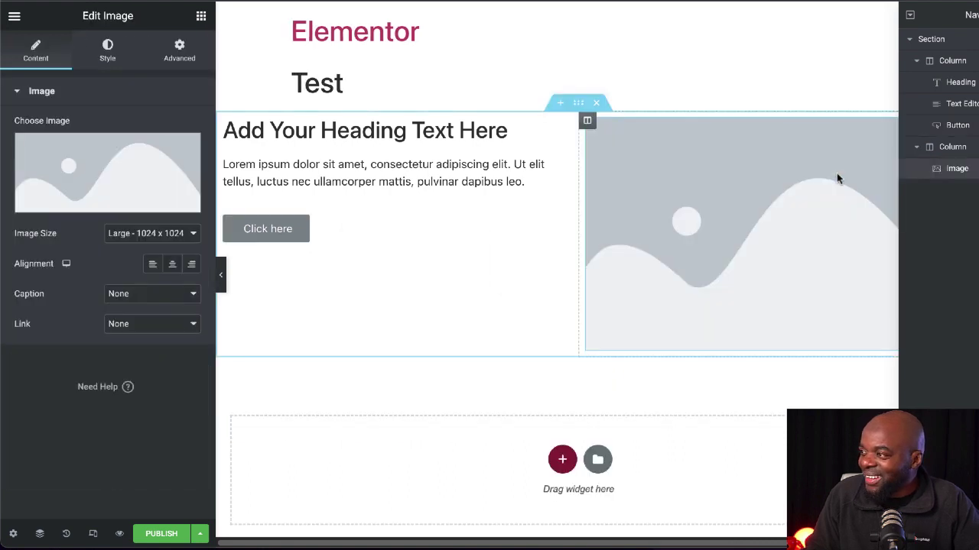
{"action": "left_click", "coordinate": [141, 175]}
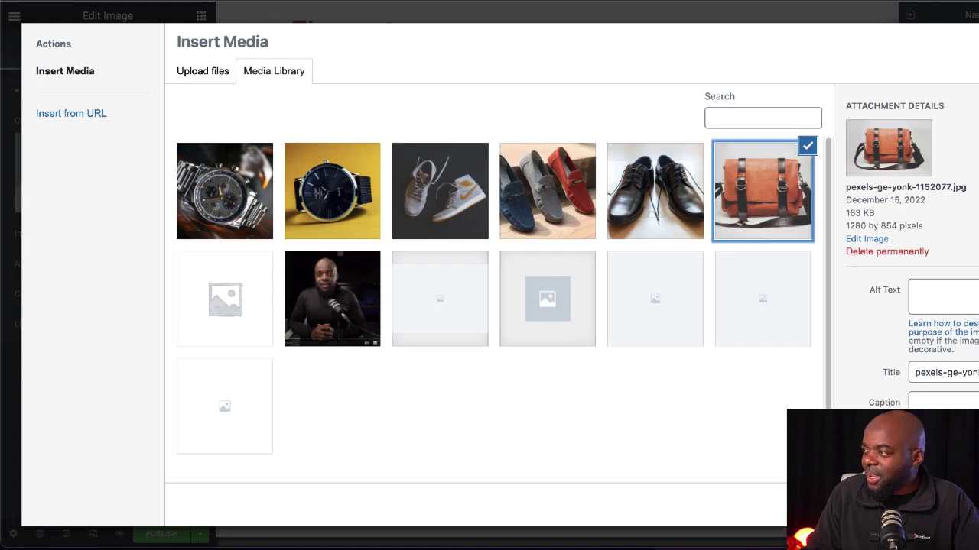
{"action": "left_click", "coordinate": [917, 504]}
{"action": "left_click", "coordinate": [161, 534]}
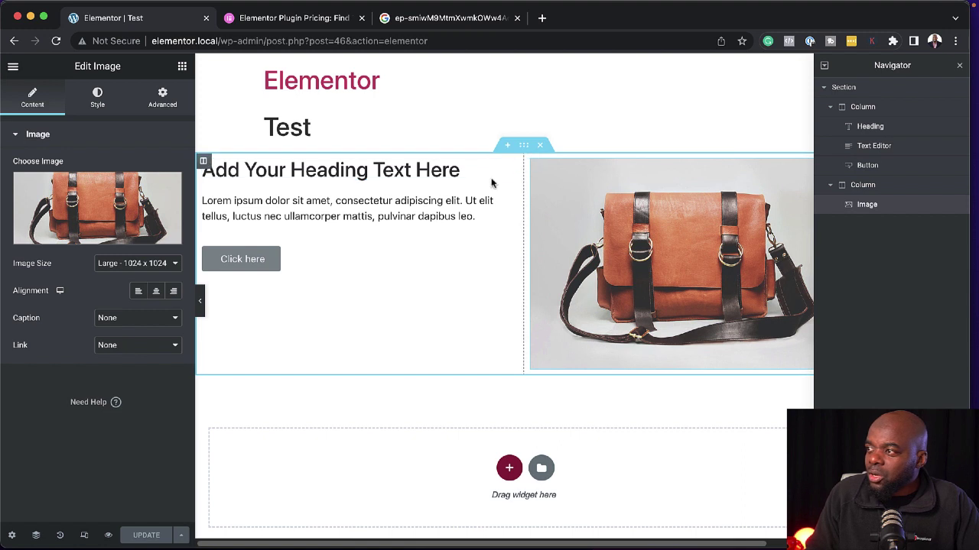
- Set the heading's typography to the Poppins family, 700 (Bold) weight and a size of 34 px
{"action": "left_click", "coordinate": [467, 172]}
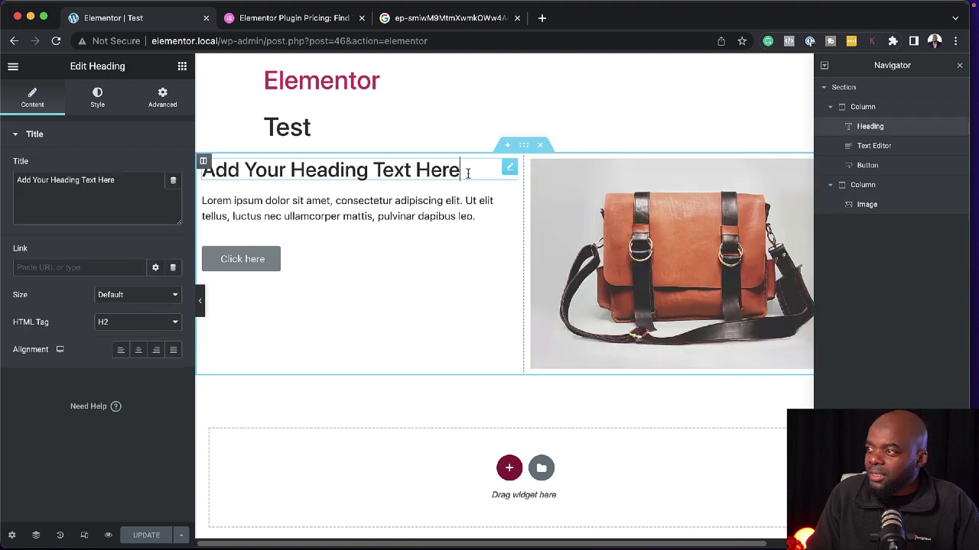
{"action": "left_click", "coordinate": [97, 99]}
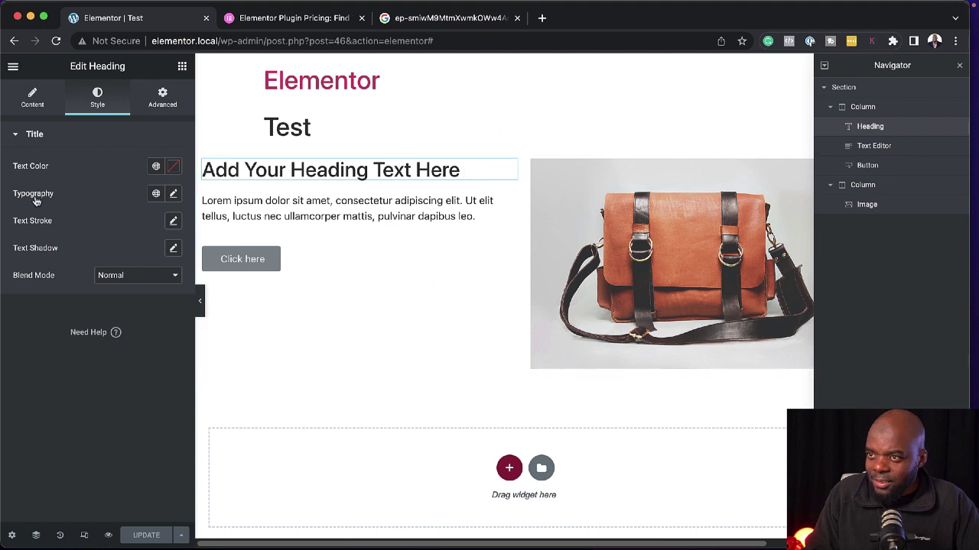
{"action": "left_click", "coordinate": [174, 195]}
{"action": "left_click", "coordinate": [136, 255]}
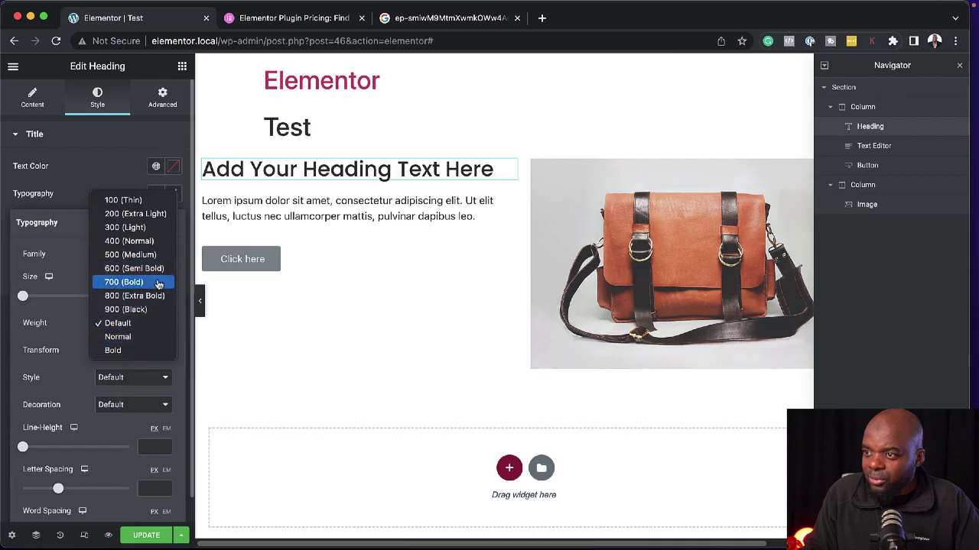
{"action": "left_click", "coordinate": [158, 285]}
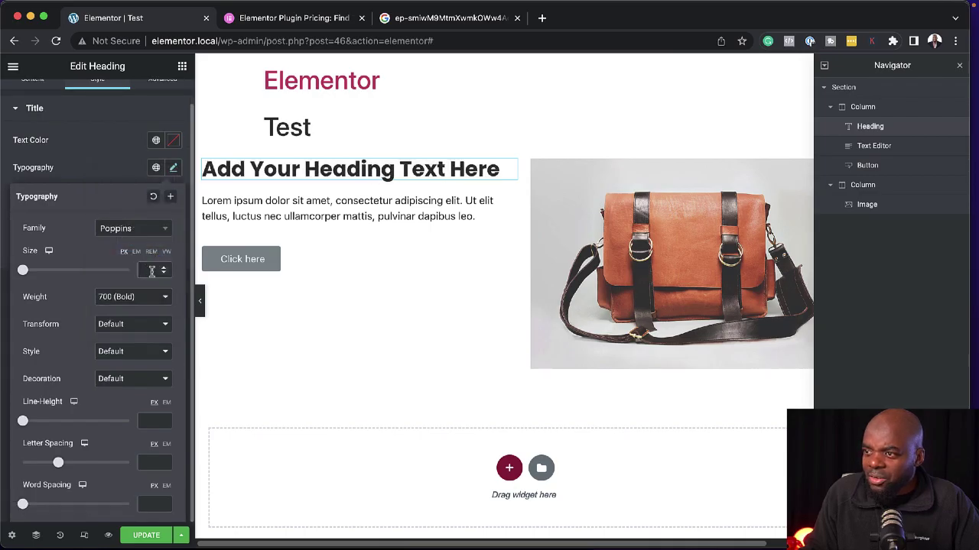
{"action": "left_click", "coordinate": [152, 271]}
{"action": "type", "text": "3"}
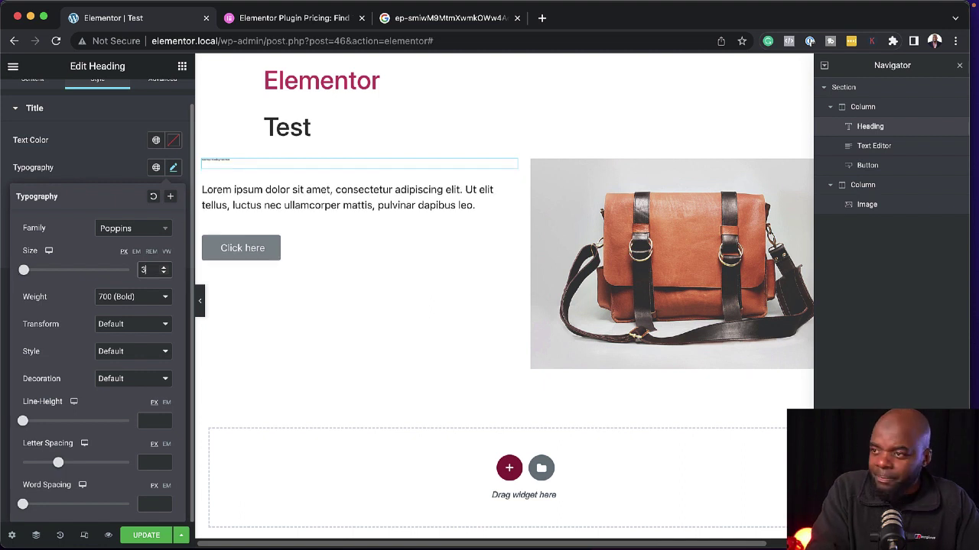
{"action": "type", "text": "4"}
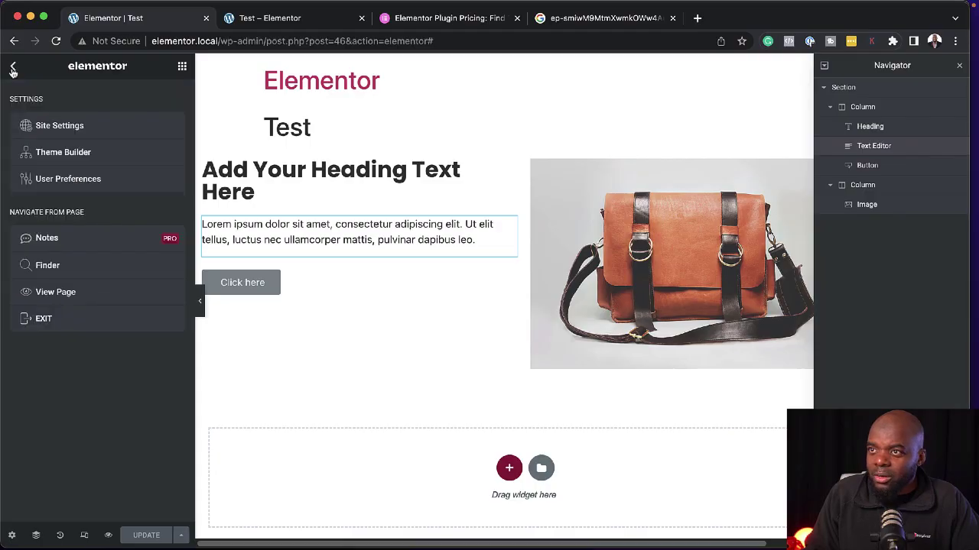
- Open the Theme Builder, and start connecting and activating the Elementor Pro plugin from the installed plugins
{"action": "left_click", "coordinate": [100, 156]}
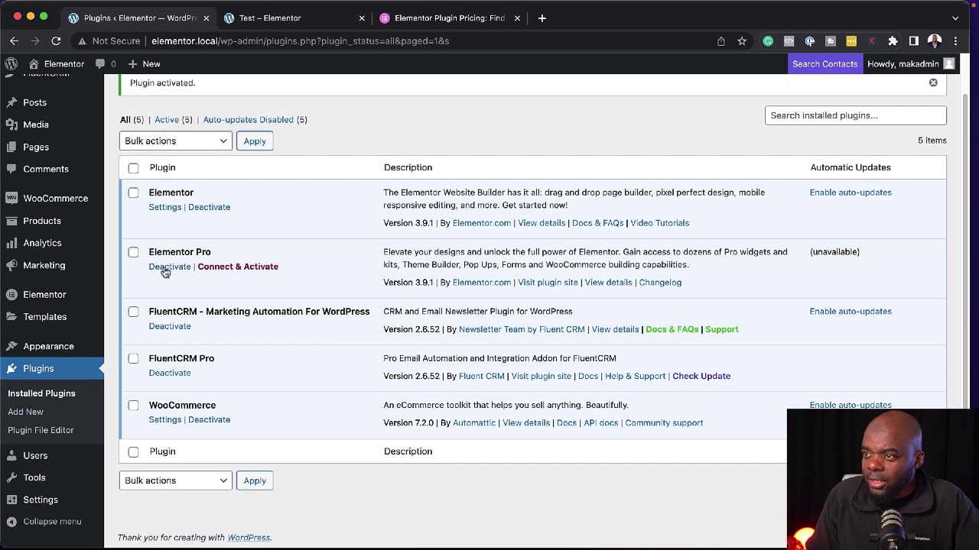
{"action": "left_click", "coordinate": [232, 267]}
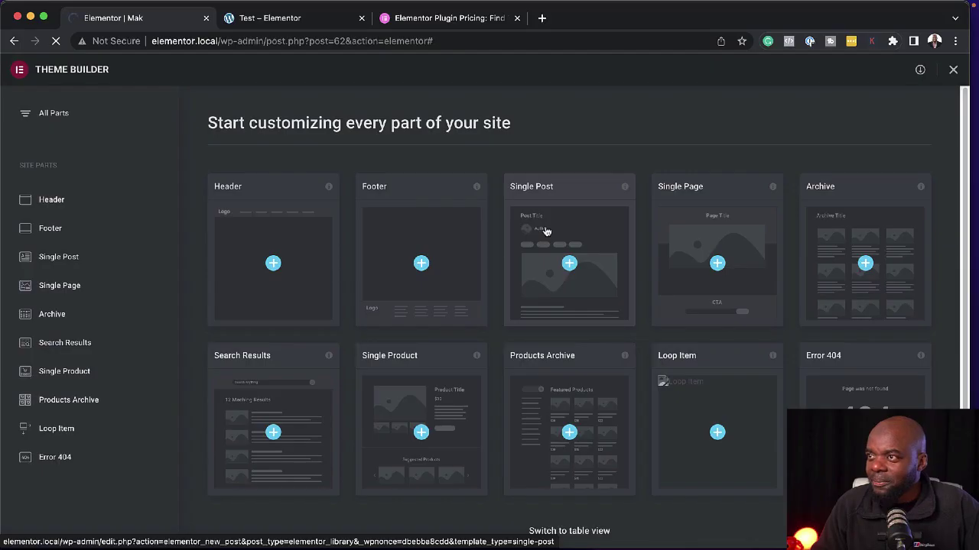
- Start a header template from the Theme Builder and insert the library's light grey header block with logo, menu and social icons
{"action": "left_click", "coordinate": [547, 231]}
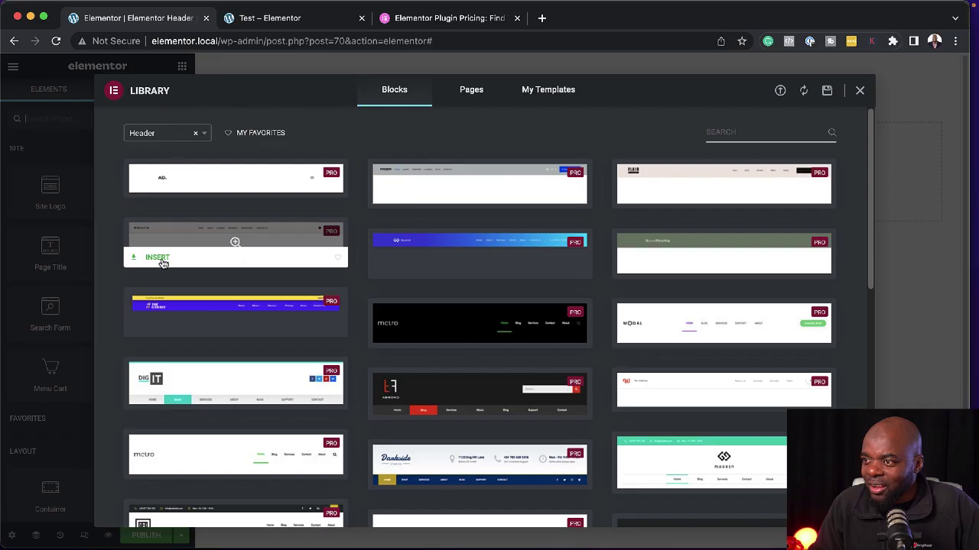
{"action": "left_click", "coordinate": [158, 258]}
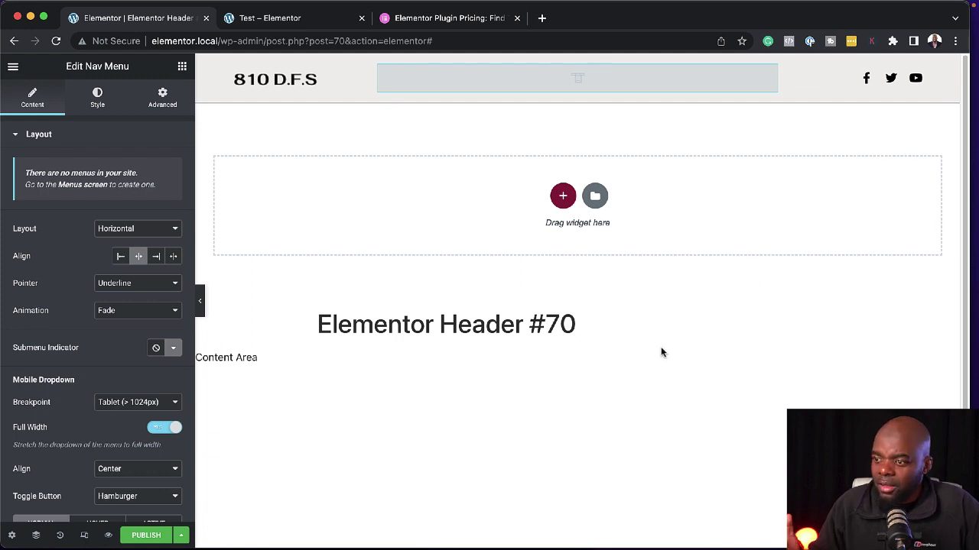
- Start publishing the header template and set its display conditions to include Entire Site and exclude Archives
{"action": "left_click", "coordinate": [149, 537]}
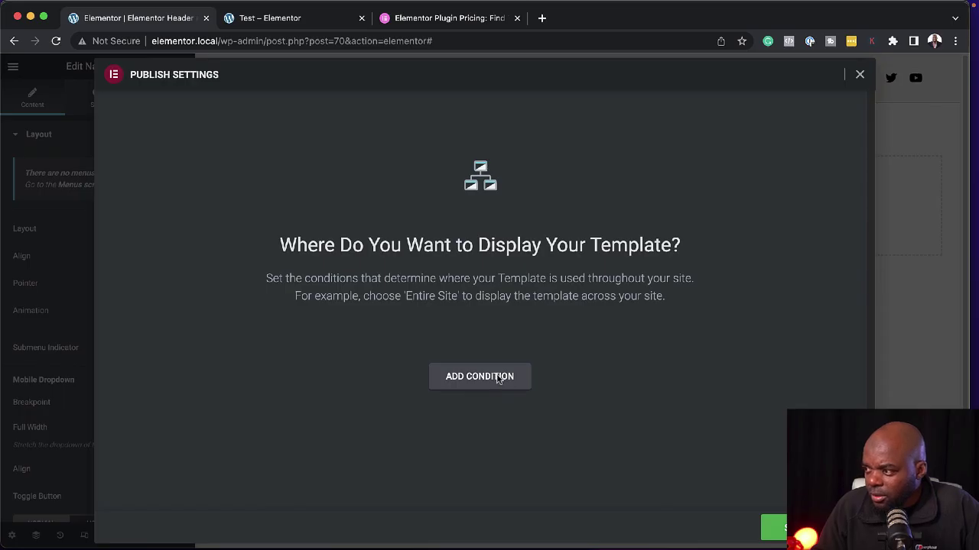
{"action": "left_click", "coordinate": [498, 378]}
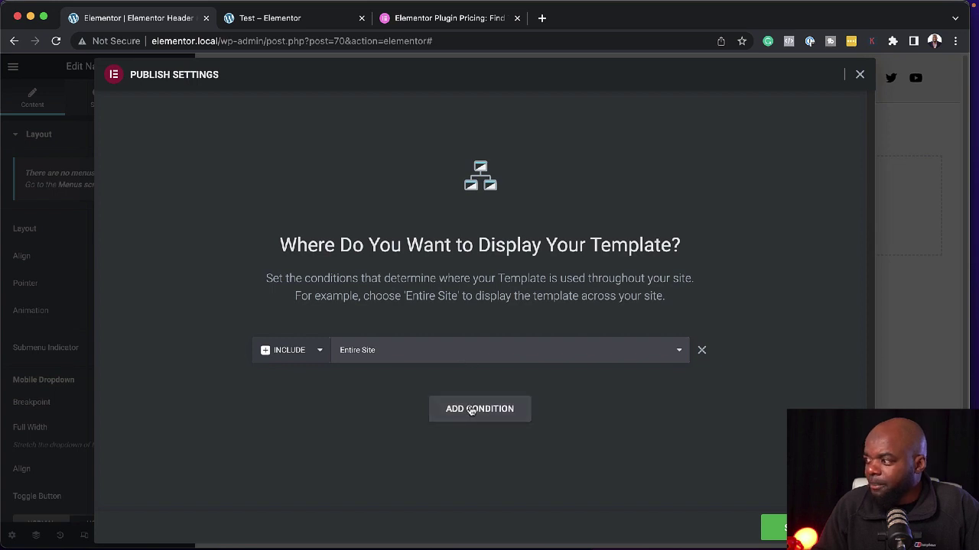
{"action": "left_click", "coordinate": [498, 414]}
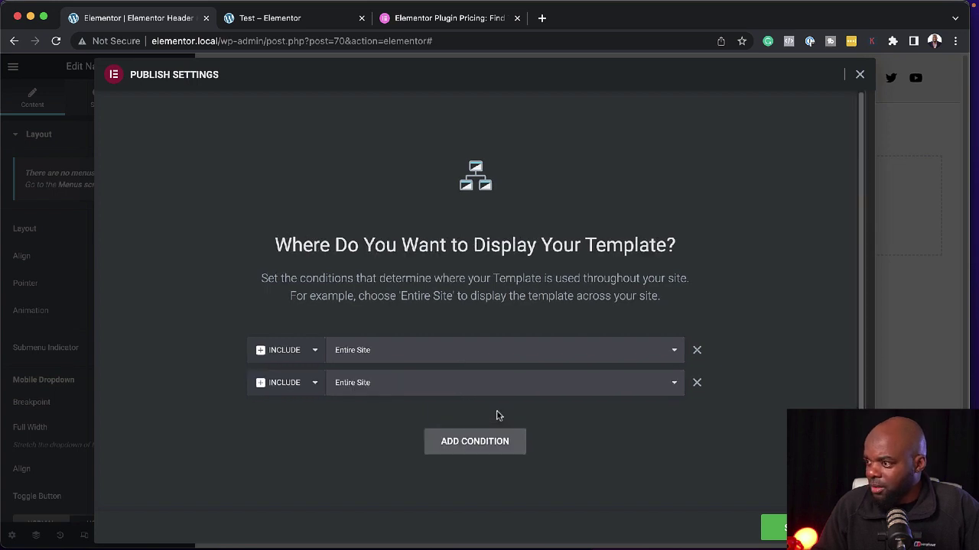
{"action": "left_click", "coordinate": [300, 386]}
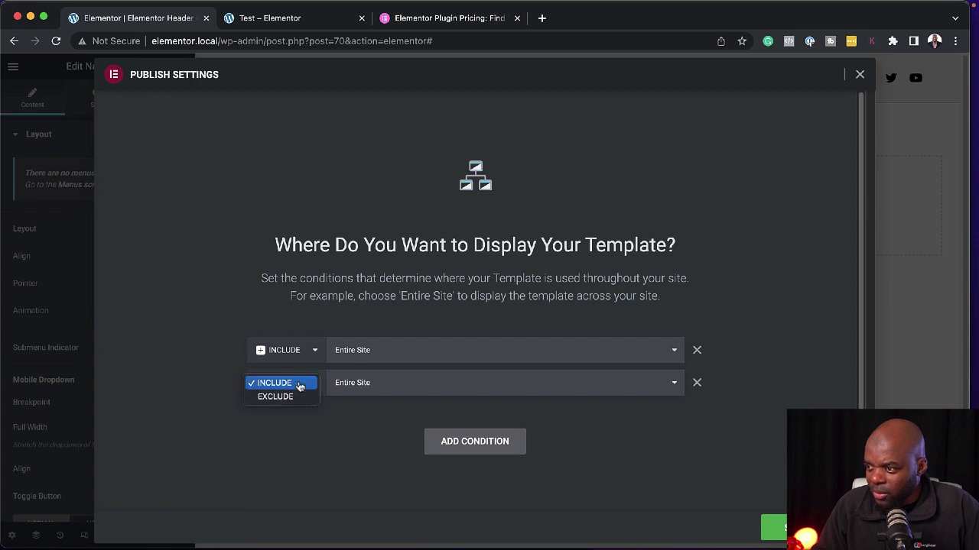
{"action": "left_click", "coordinate": [300, 403]}
{"action": "left_click", "coordinate": [366, 387]}
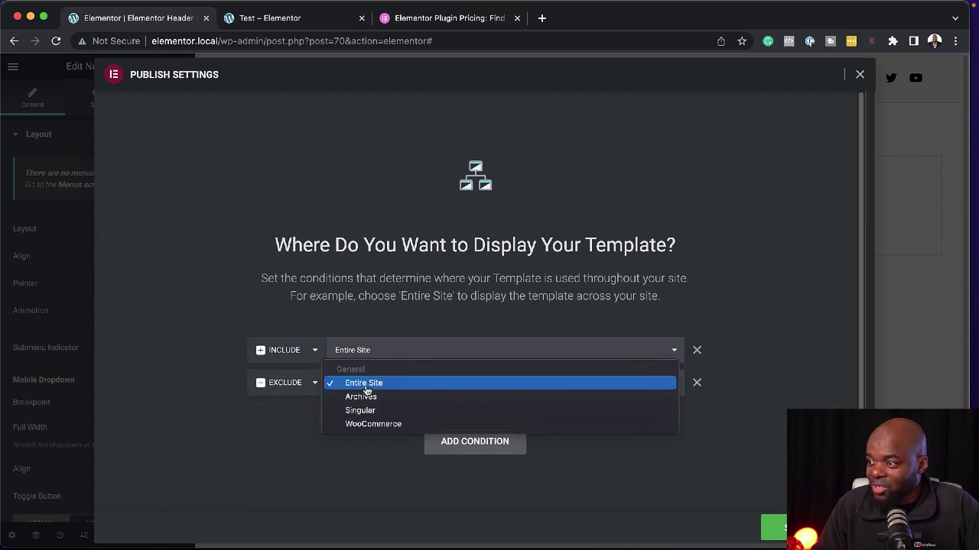
{"action": "left_click", "coordinate": [441, 397]}
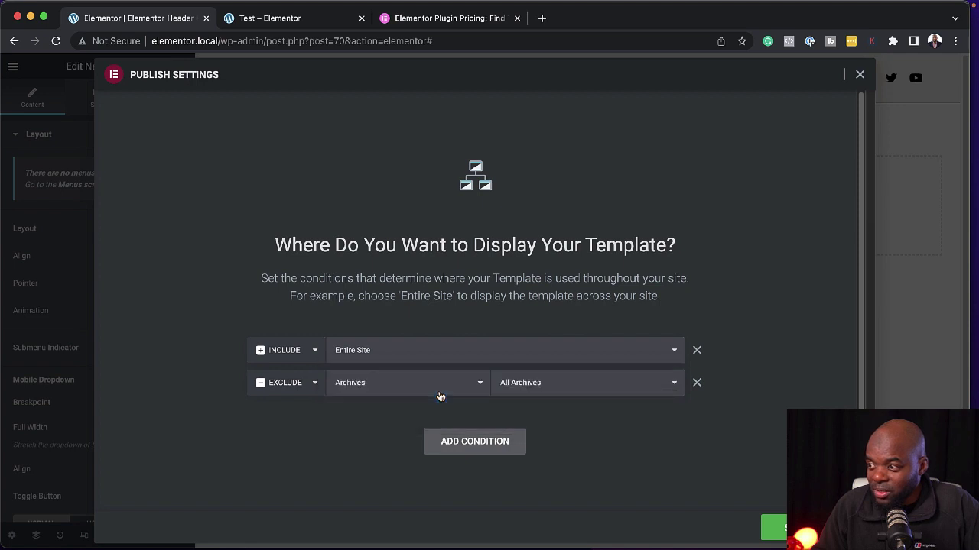
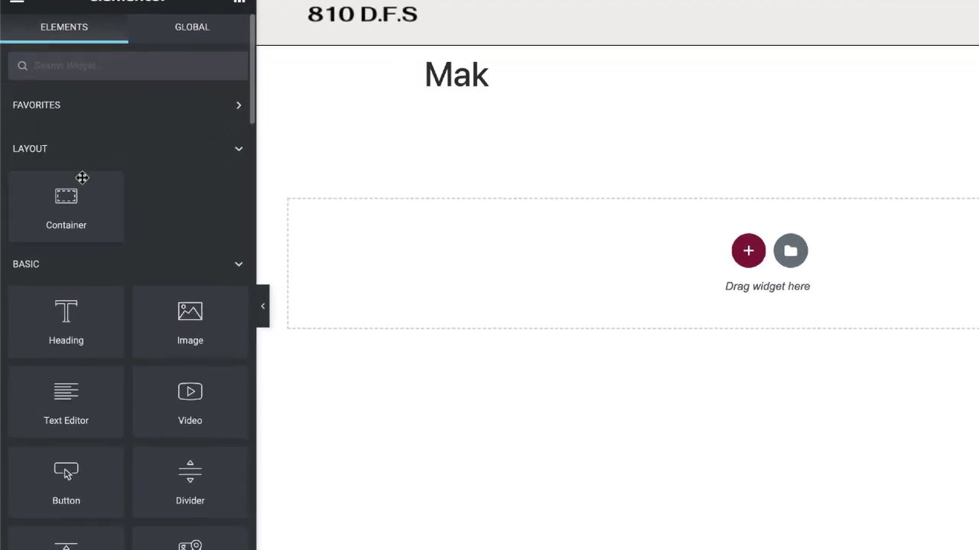
- Add a Container to the empty content area of the page below its title
{"action": "left_click_drag", "start_coordinate": [76, 186], "coordinate": [880, 237]}
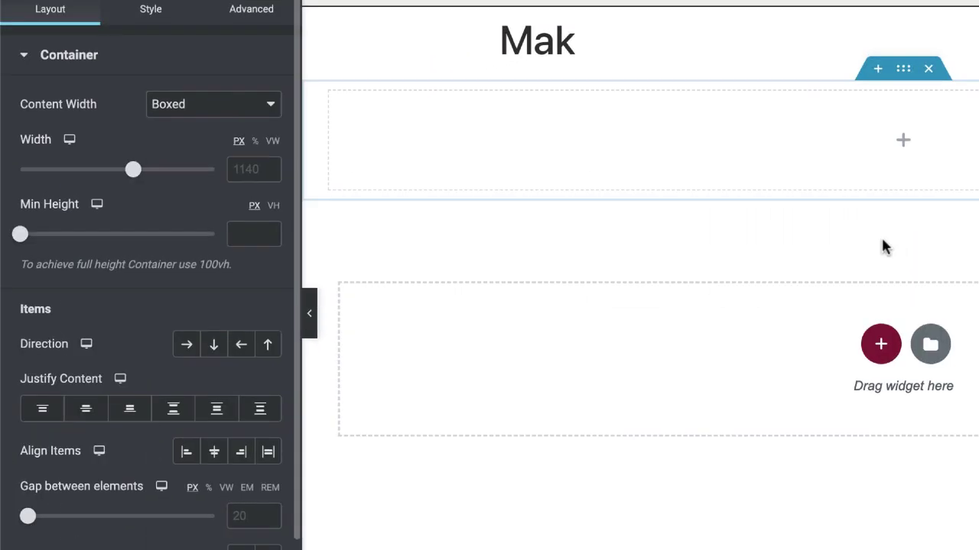
- Add a Heading widget inside the empty container and open the container's layout settings
{"action": "left_click", "coordinate": [791, 181]}
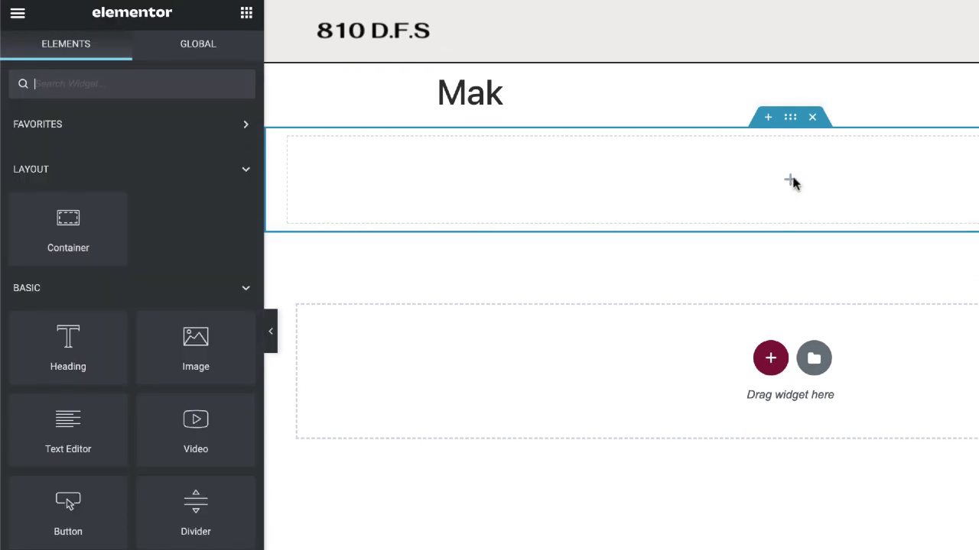
{"action": "left_click_drag", "start_coordinate": [67, 337], "coordinate": [658, 207]}
{"action": "left_click", "coordinate": [760, 125]}
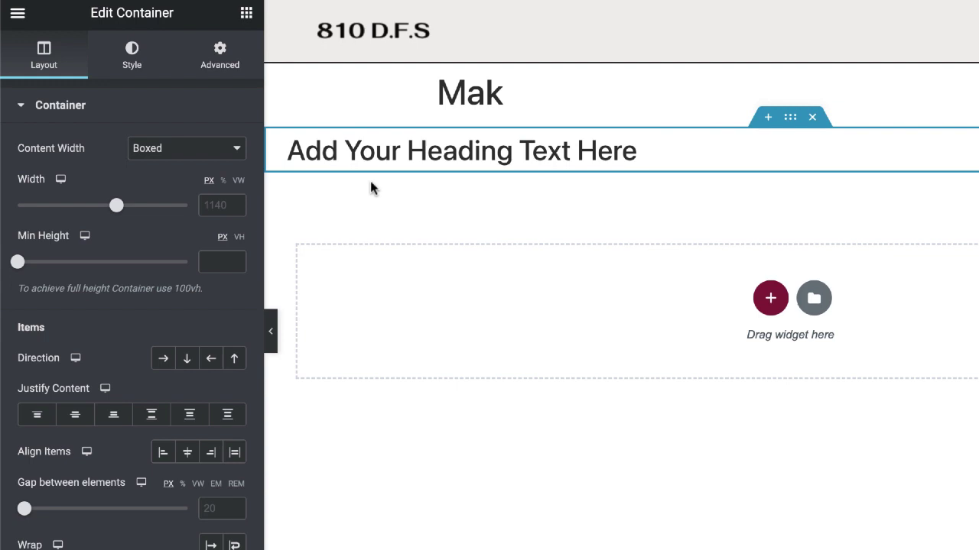
{"action": "left_click", "coordinate": [179, 329]}
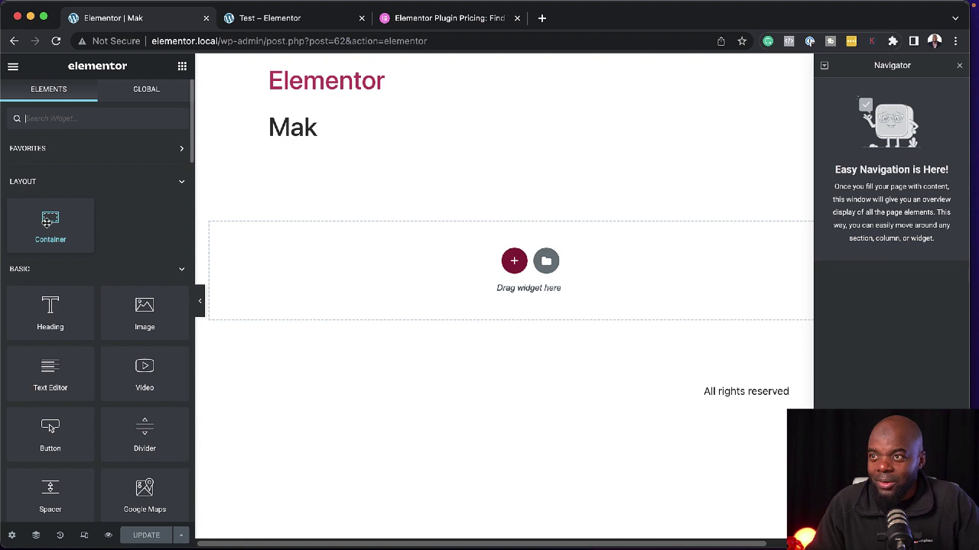
- Add a container with the two-equal-columns structure to the empty content area below the Mak title
{"action": "left_click_drag", "start_coordinate": [47, 221], "coordinate": [392, 265]}
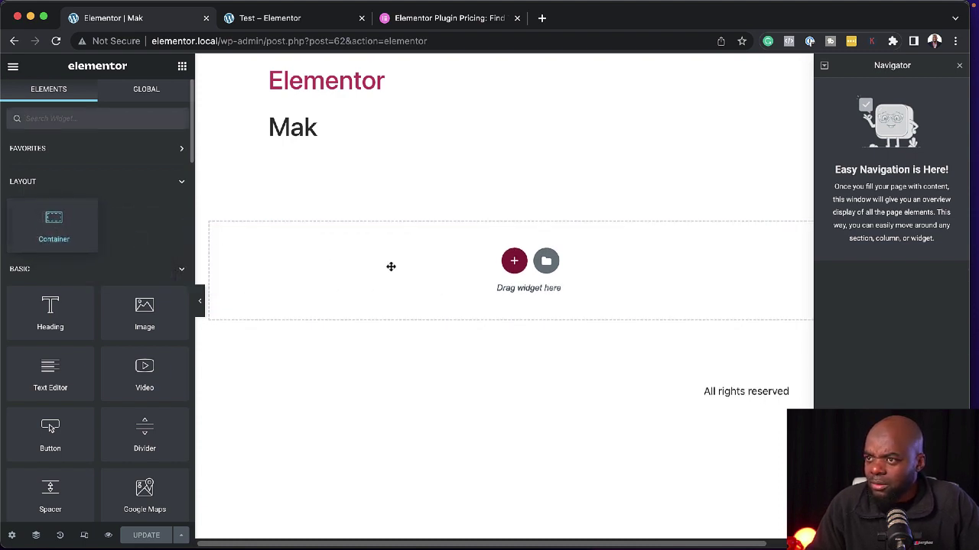
{"action": "left_click", "coordinate": [514, 261]}
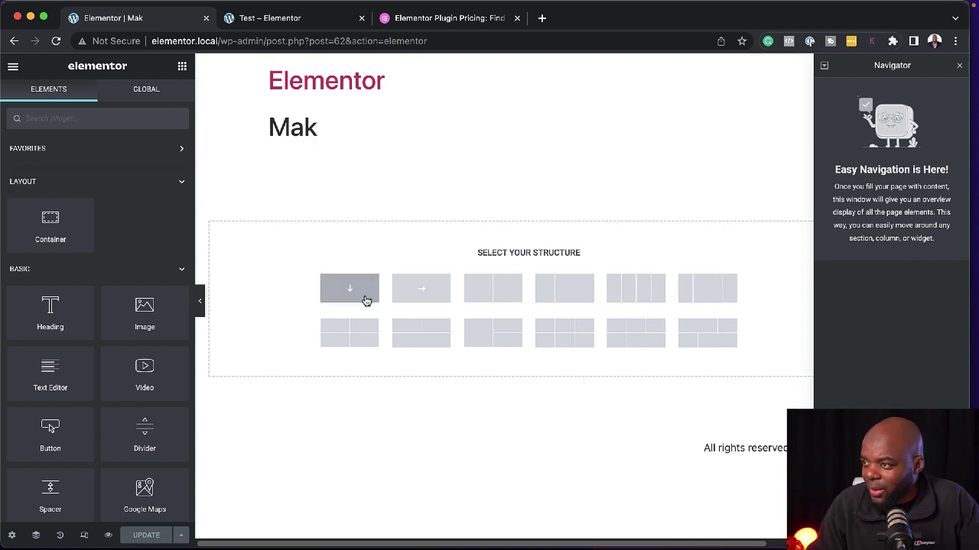
{"action": "left_click", "coordinate": [511, 294]}
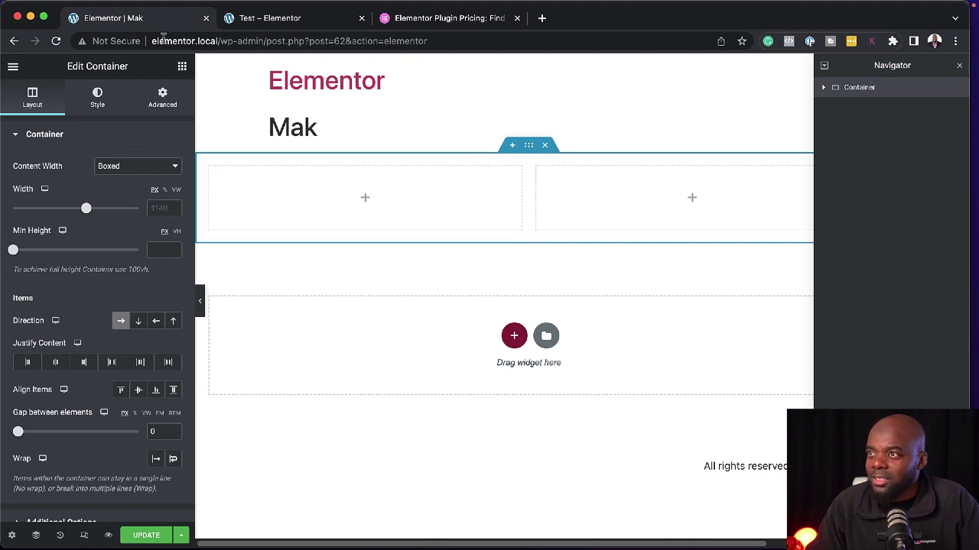
- Fill the first column with a Heading, a Text Editor below it and a Button underneath
{"action": "left_click", "coordinate": [182, 67]}
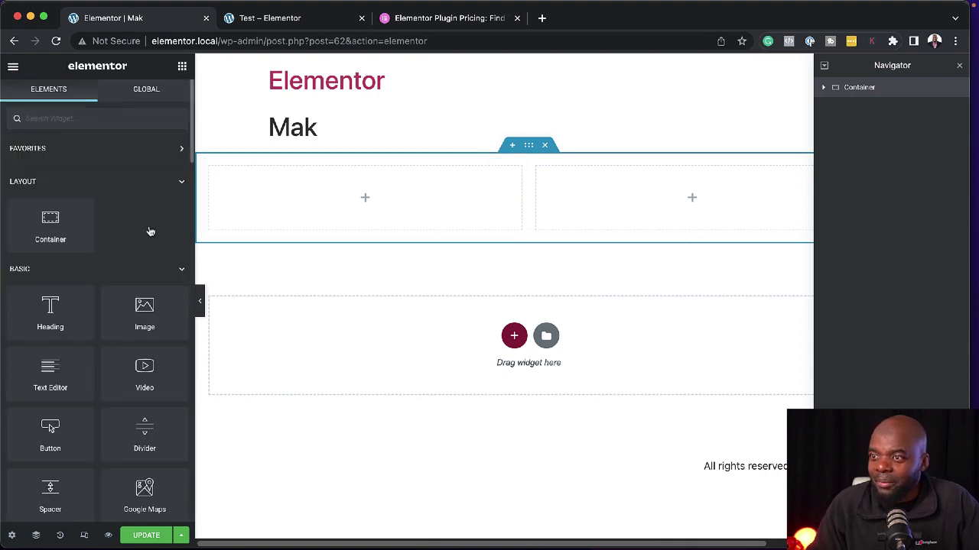
{"action": "left_click_drag", "start_coordinate": [47, 308], "coordinate": [417, 197]}
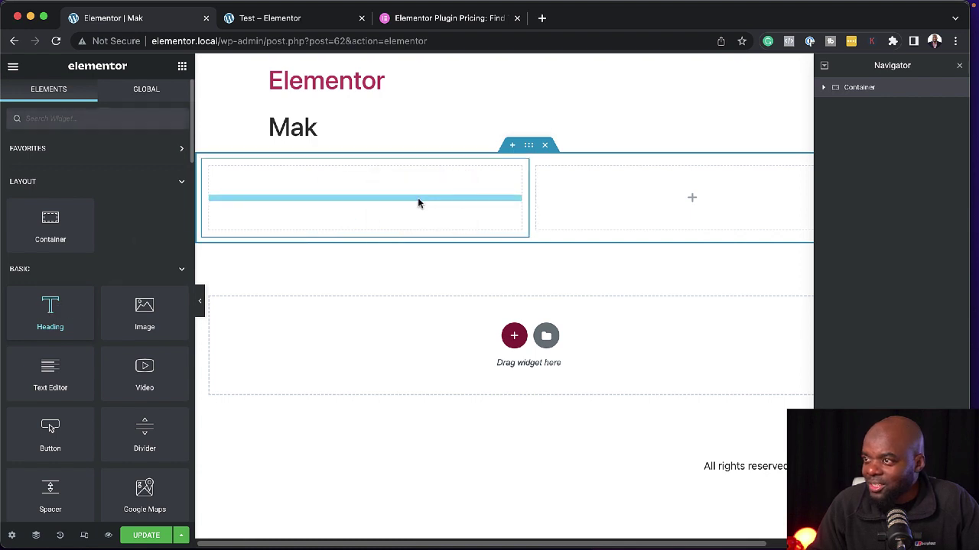
{"action": "left_click", "coordinate": [181, 66]}
{"action": "left_click_drag", "start_coordinate": [46, 372], "coordinate": [375, 186]}
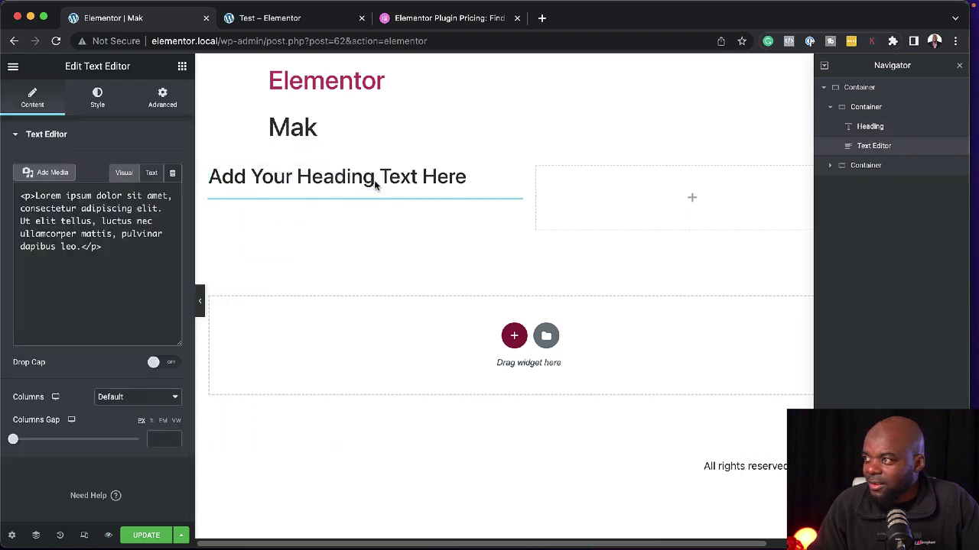
{"action": "left_click", "coordinate": [182, 67]}
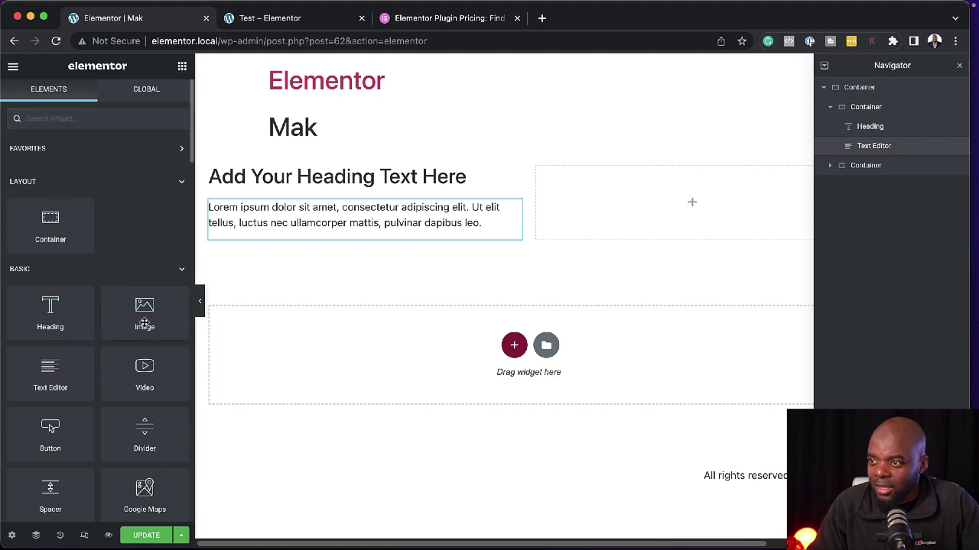
{"action": "left_click_drag", "start_coordinate": [52, 428], "coordinate": [329, 202]}
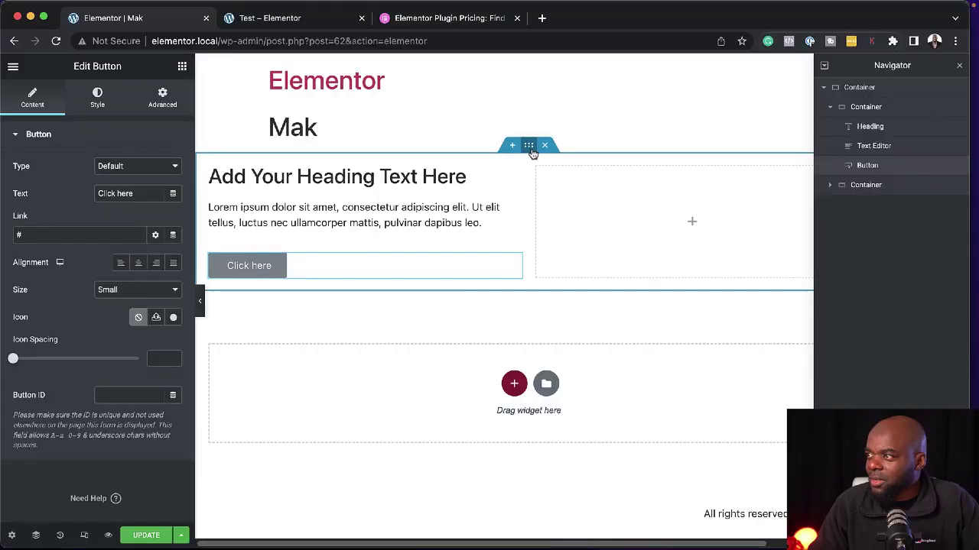
- Try the vertical column direction on the outer container and restore the horizontal row direction
{"action": "left_click", "coordinate": [531, 149]}
{"action": "left_click", "coordinate": [139, 322]}
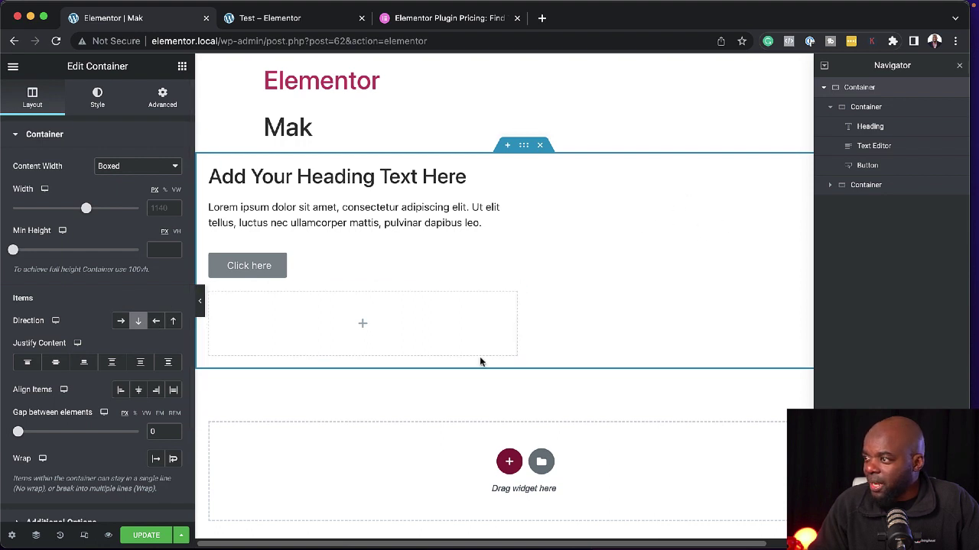
{"action": "left_click", "coordinate": [120, 321]}
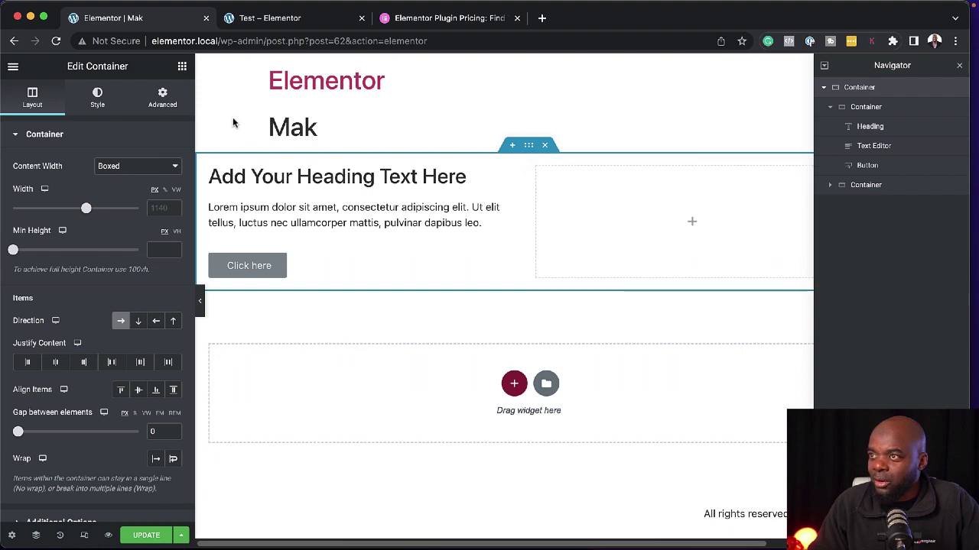
- Add an Image widget to the empty second column and insert the brown leather bag picture from the media library
{"action": "left_click", "coordinate": [182, 66]}
{"action": "left_click_drag", "start_coordinate": [146, 314], "coordinate": [711, 200]}
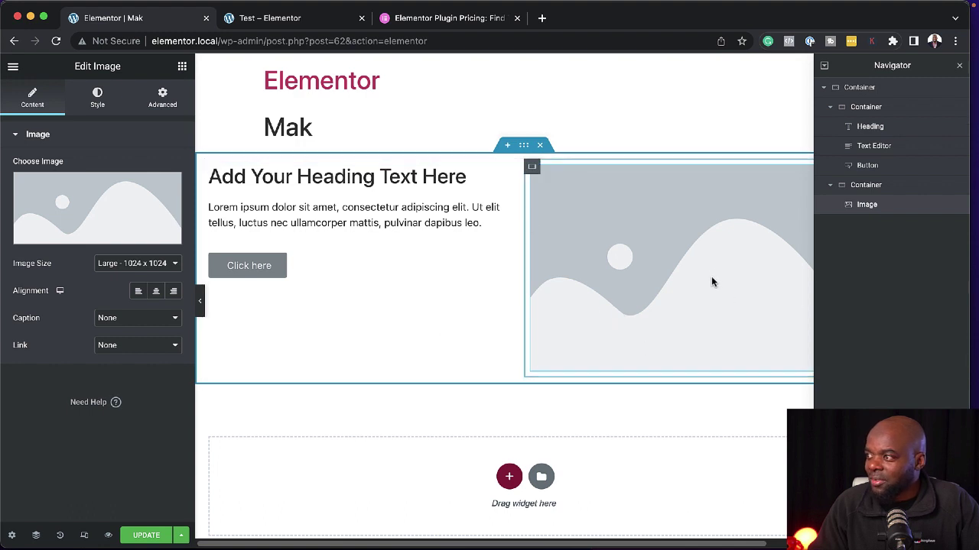
{"action": "left_click", "coordinate": [134, 207]}
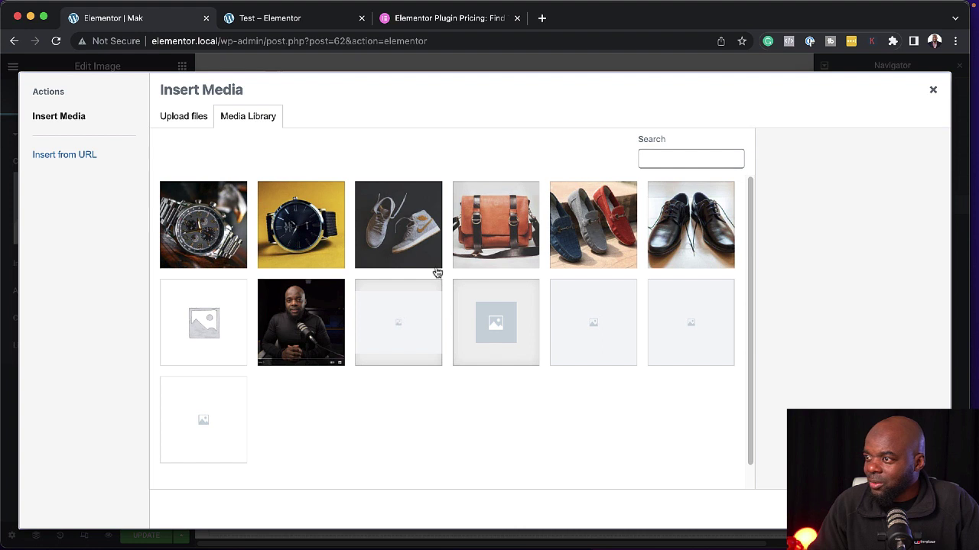
{"action": "left_click", "coordinate": [492, 235]}
{"action": "left_click", "coordinate": [902, 509]}
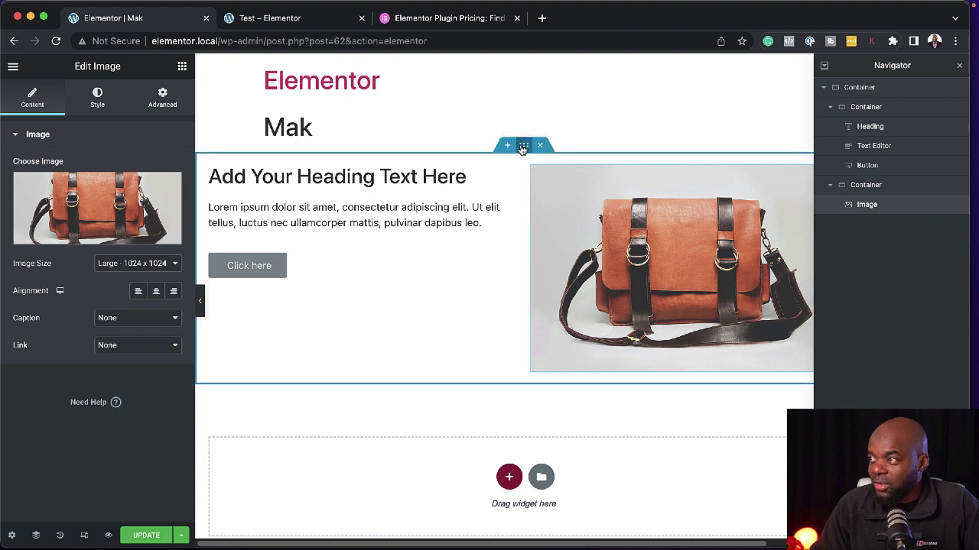
- Set the outer container's direction to reversed row, after trying vertical column, and align its items to the center
{"action": "left_click", "coordinate": [523, 146]}
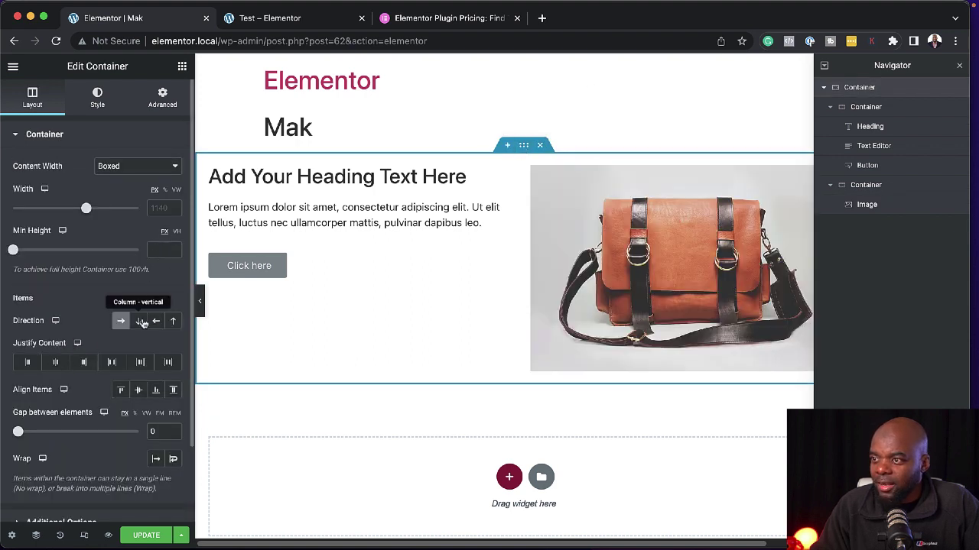
{"action": "left_click", "coordinate": [141, 321]}
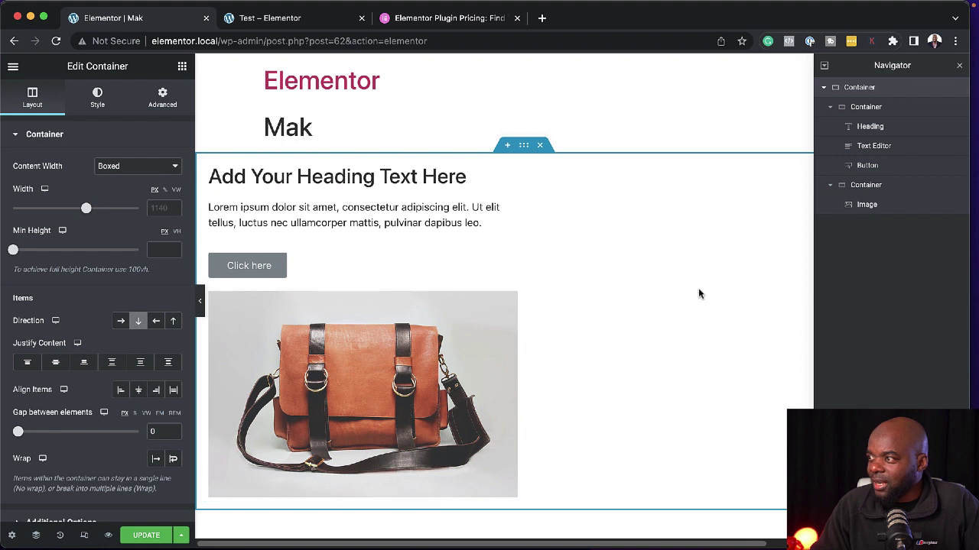
{"action": "left_click", "coordinate": [156, 322]}
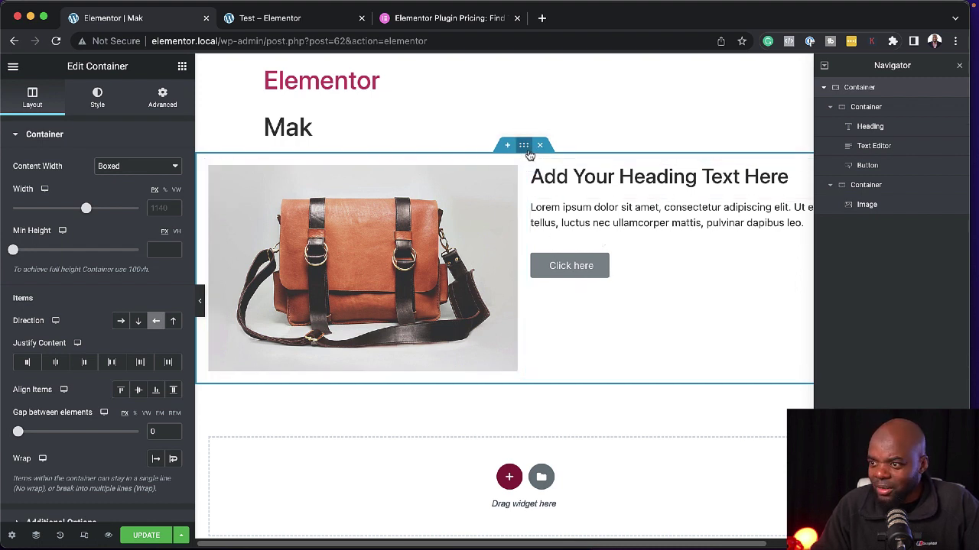
{"action": "left_click", "coordinate": [138, 390]}
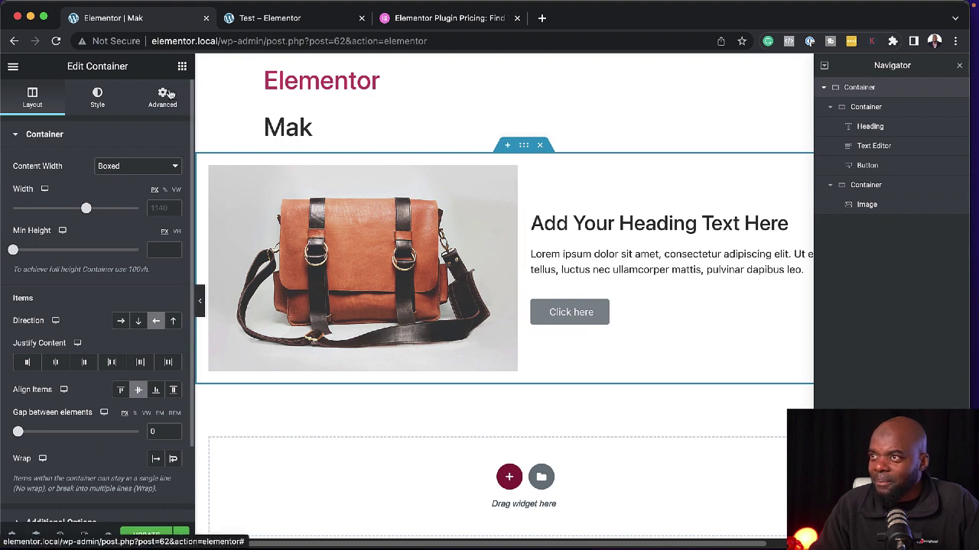
- Nest an empty Container between the text and the button, undoing the extra container pasted inside it
{"action": "left_click", "coordinate": [182, 66]}
{"action": "left_click_drag", "start_coordinate": [50, 223], "coordinate": [634, 282]}
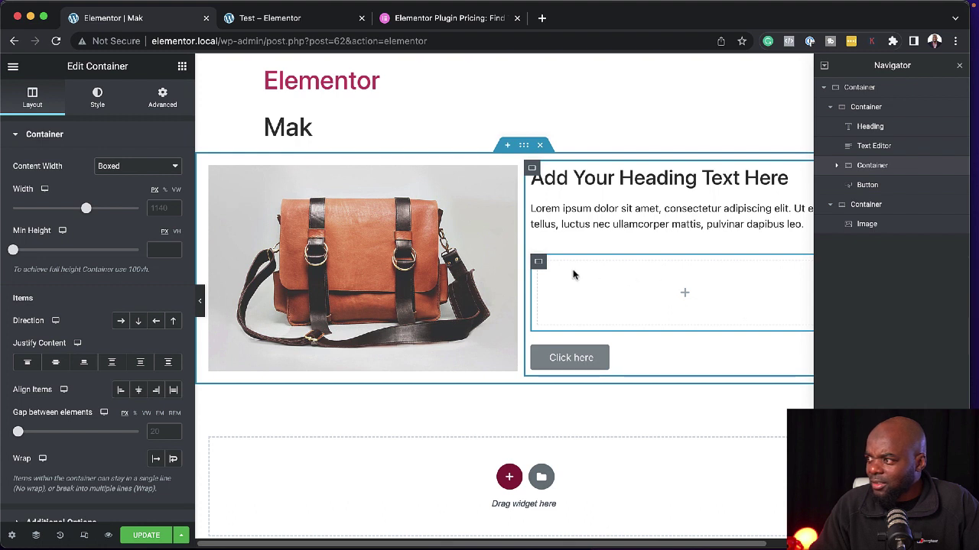
{"action": "key", "text": "ctrl+v"}
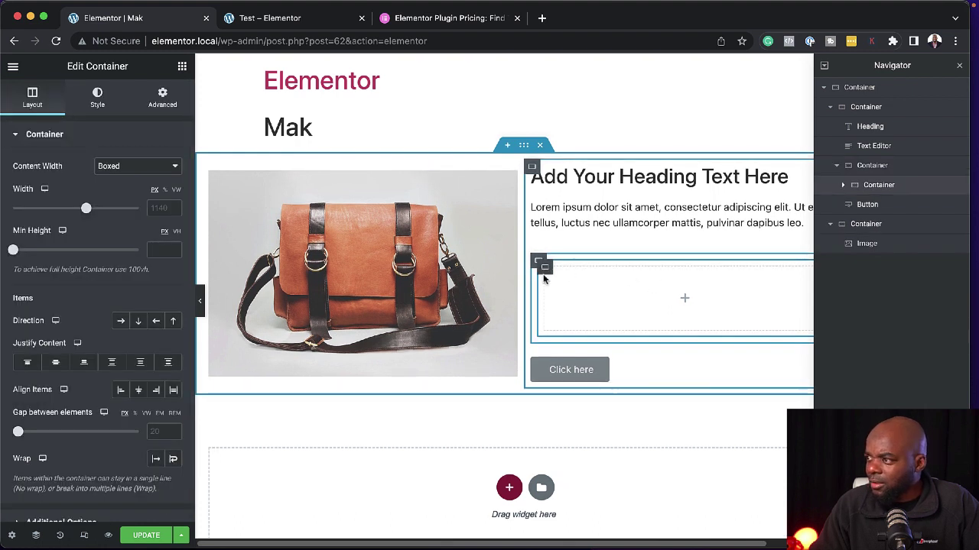
{"action": "key", "text": "ctrl+z"}
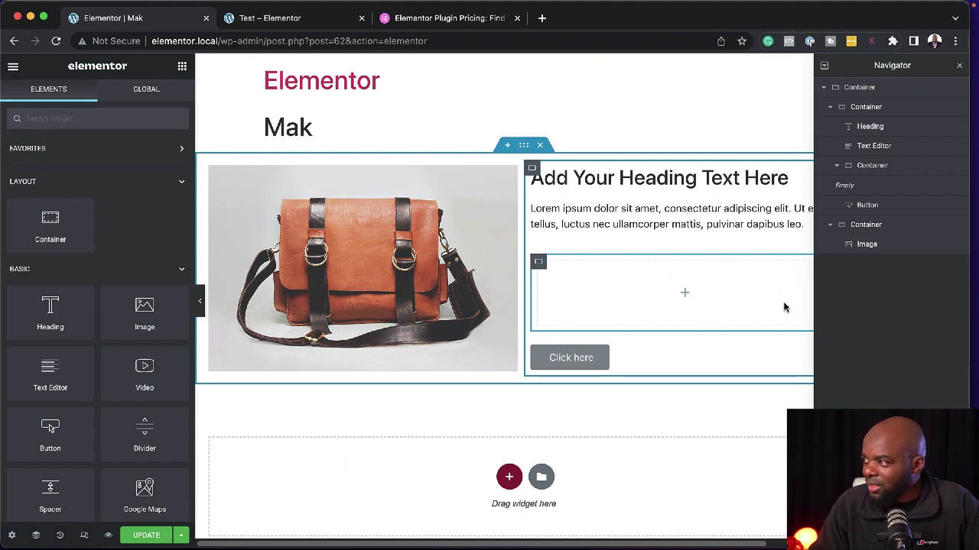
{"action": "left_click", "coordinate": [959, 66]}
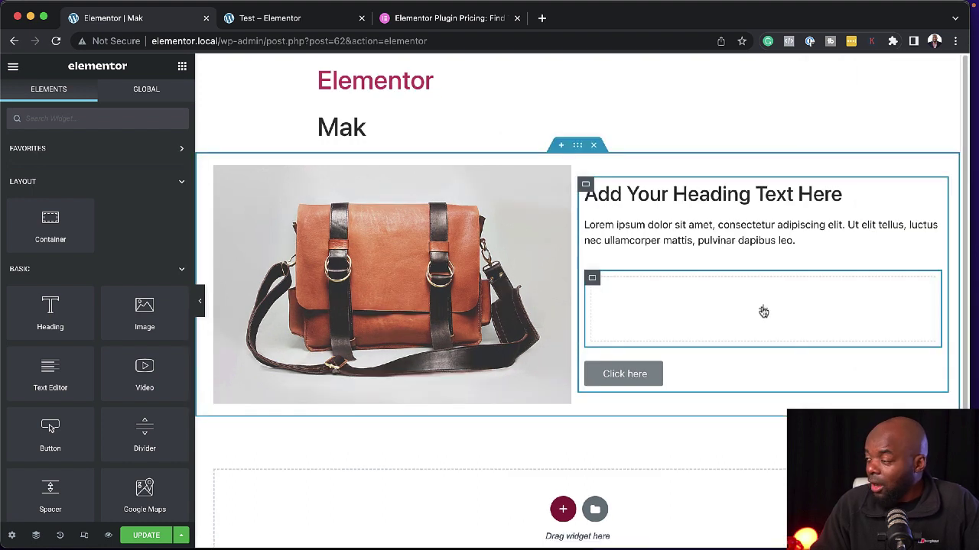